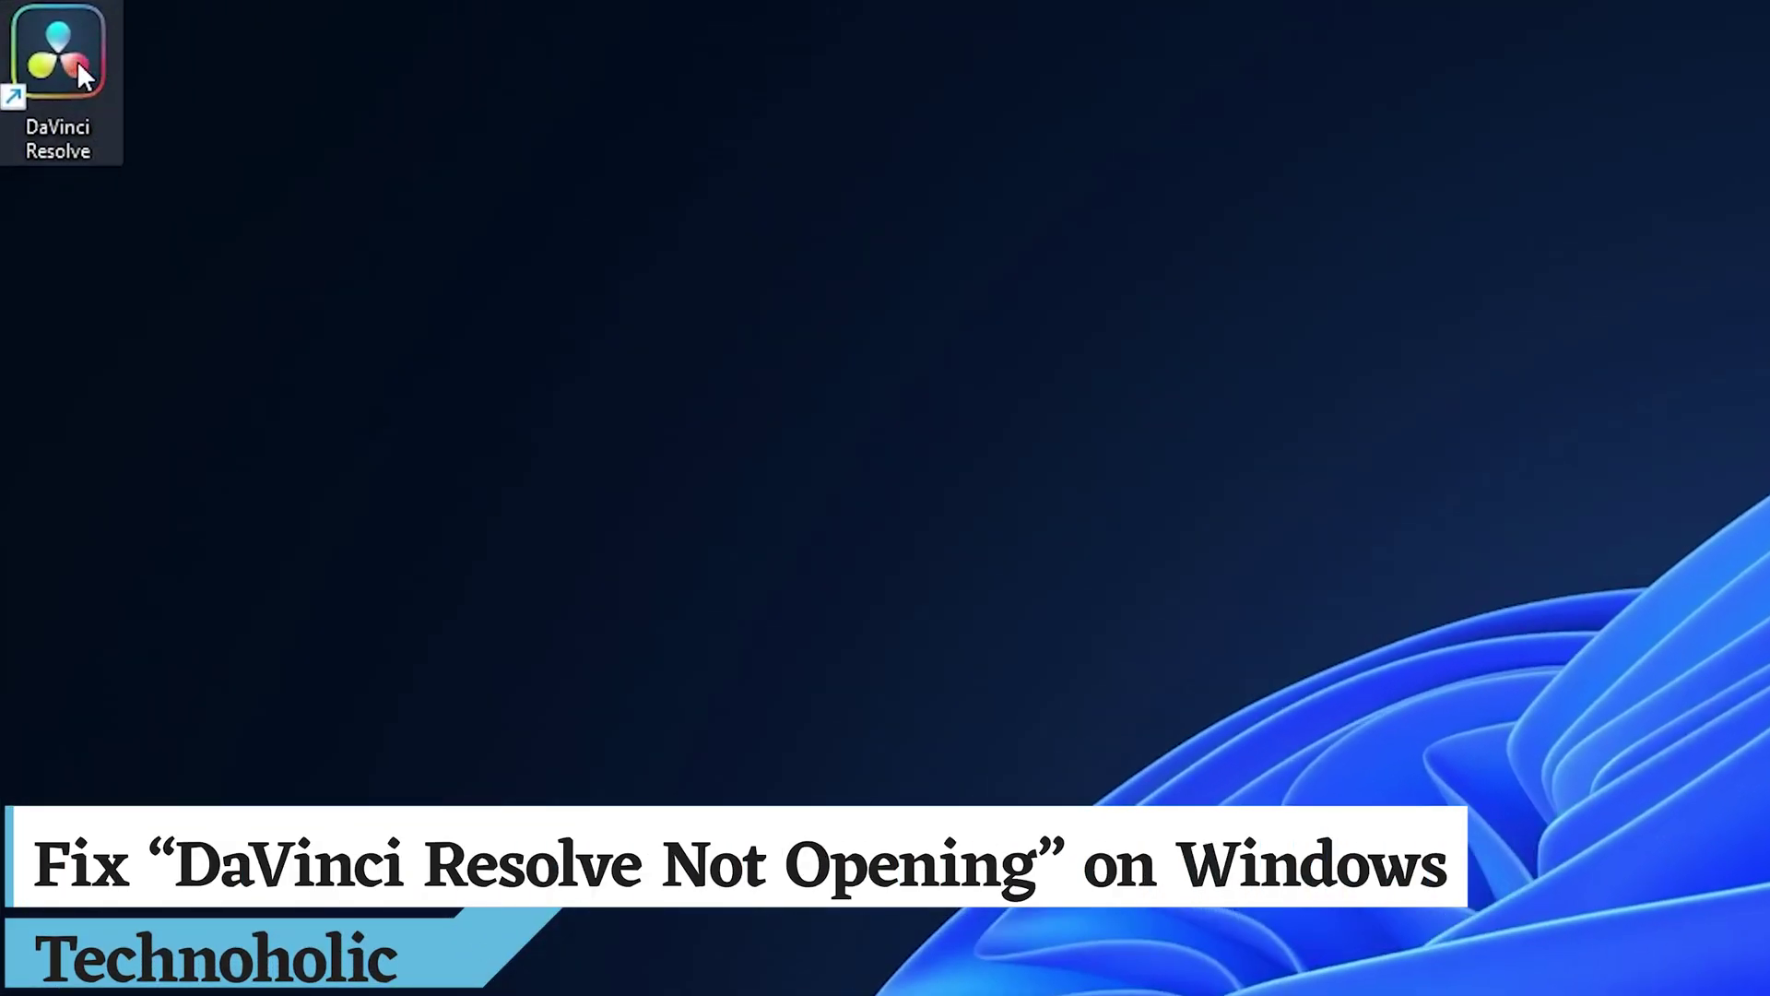
Try launching DaVinci Resolve, then search the Start menu for Device Manager
{"action": "double_click", "coordinate": [76, 60]}
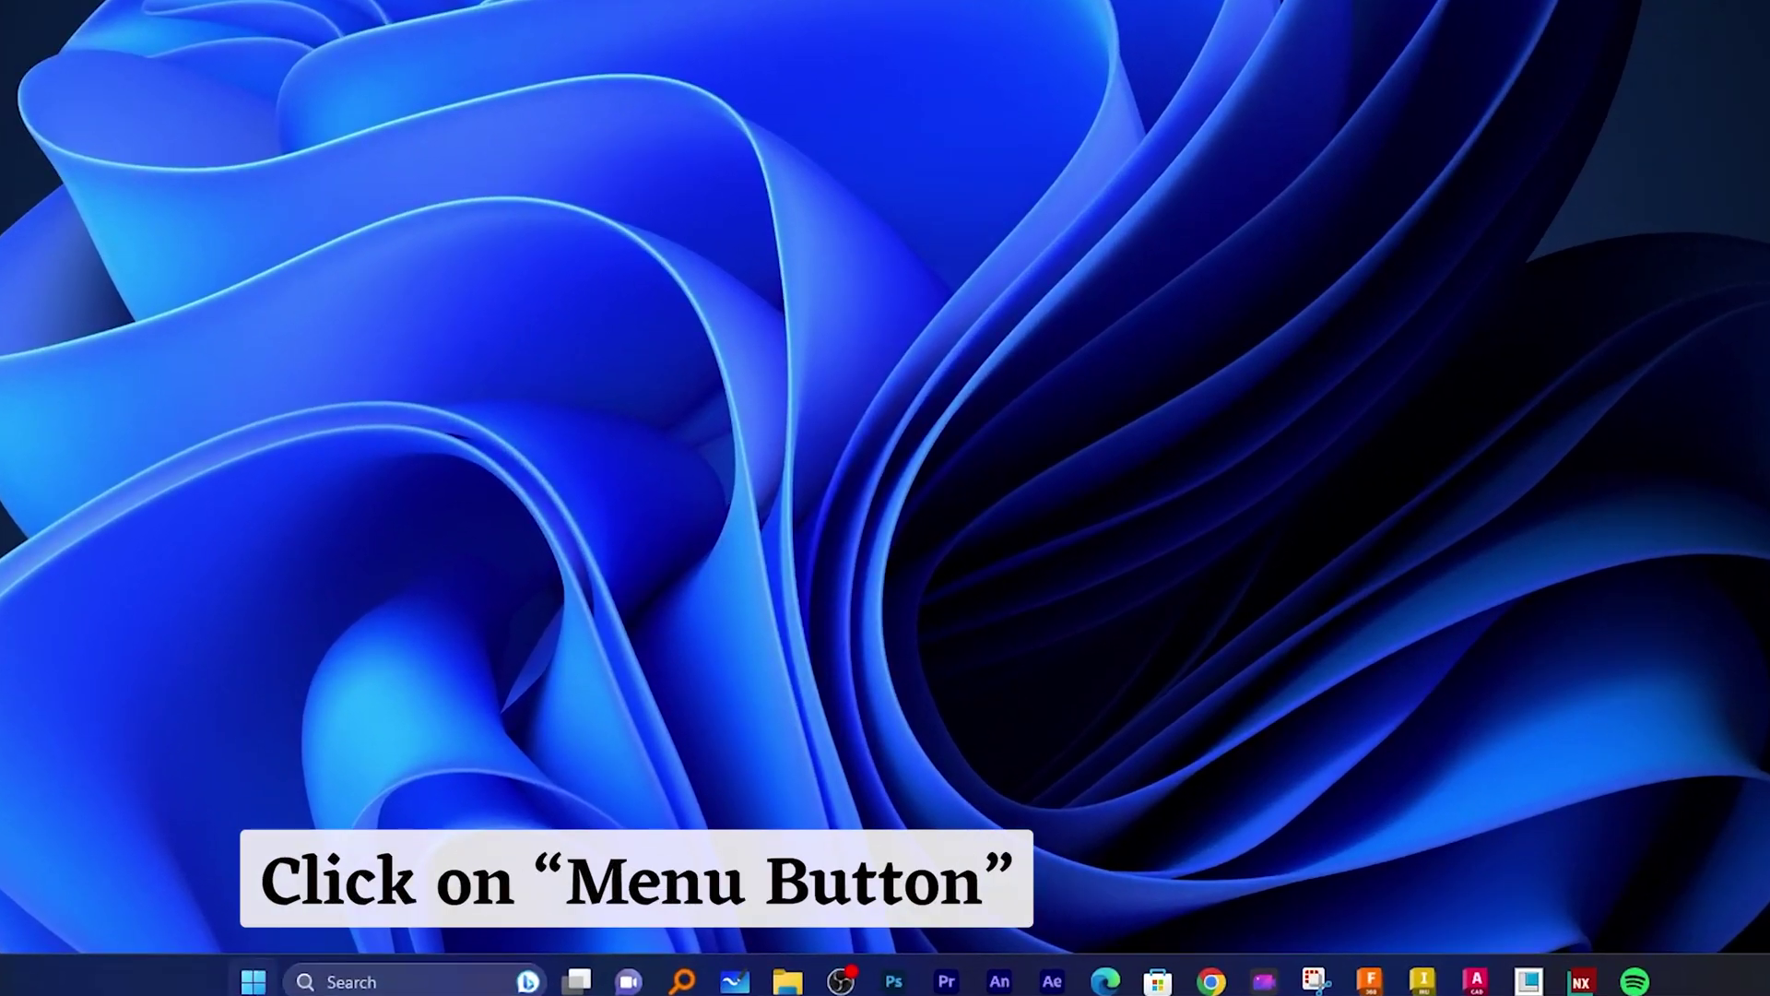
{"action": "left_click", "coordinate": [254, 981]}
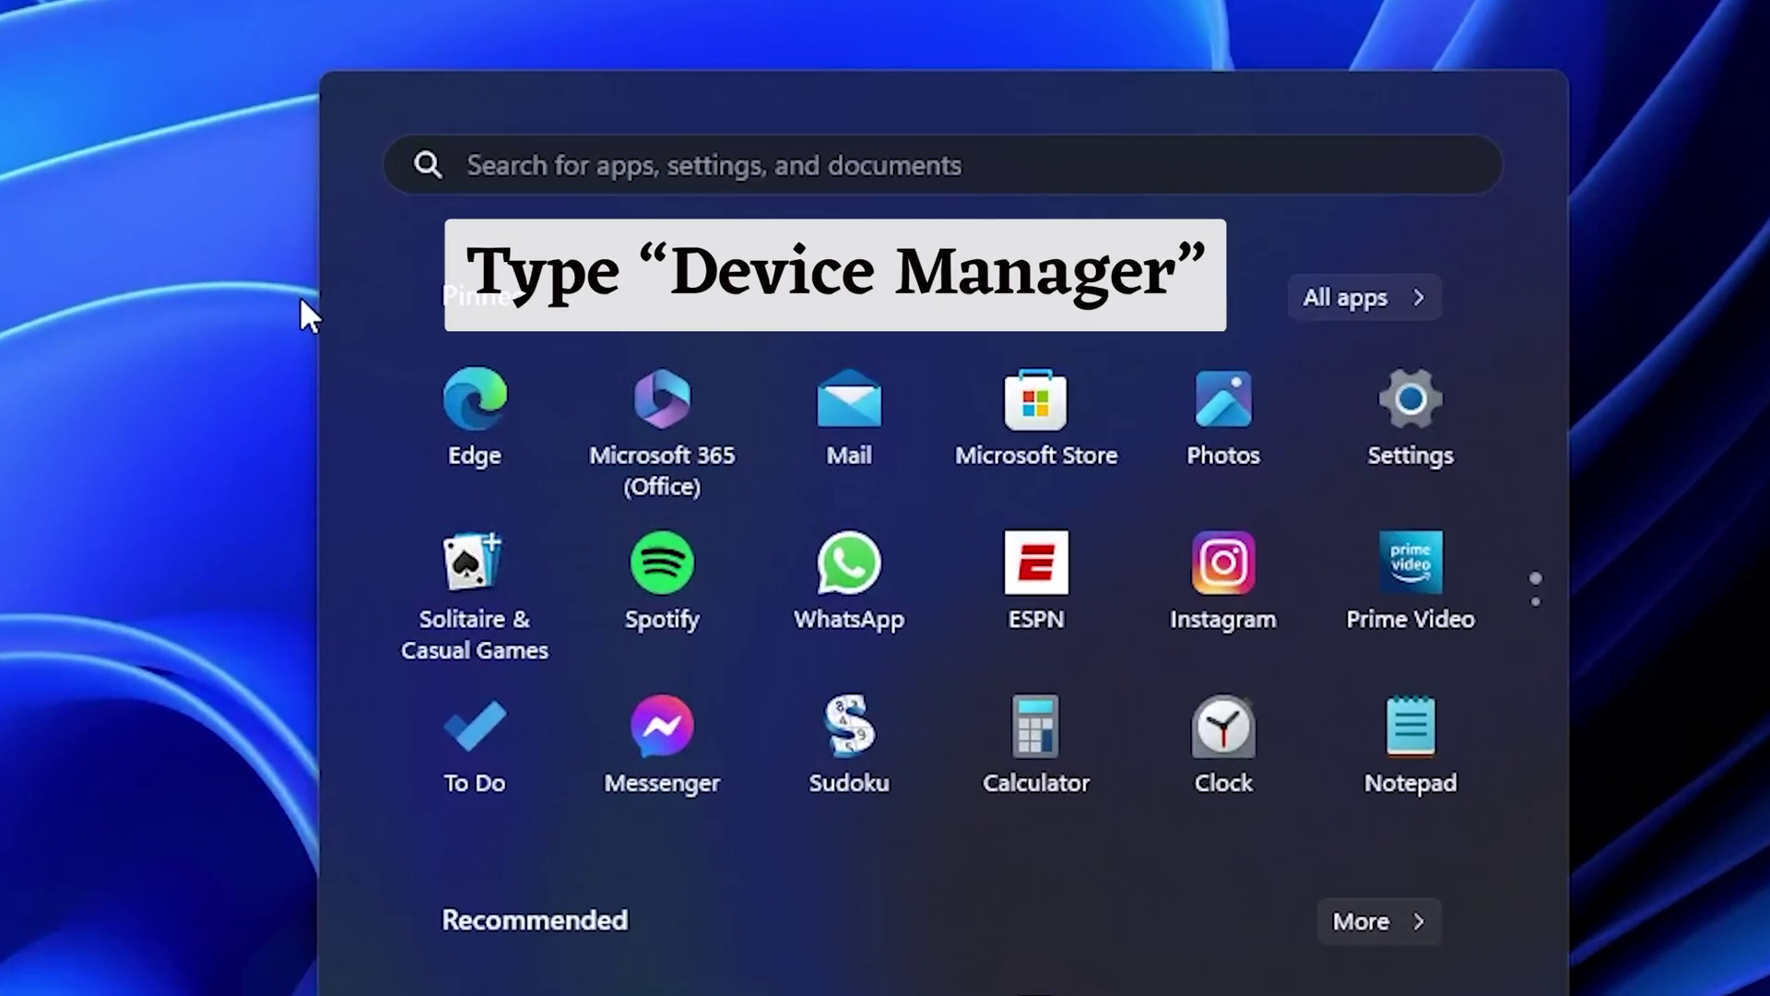
{"action": "type", "text": "dev"}
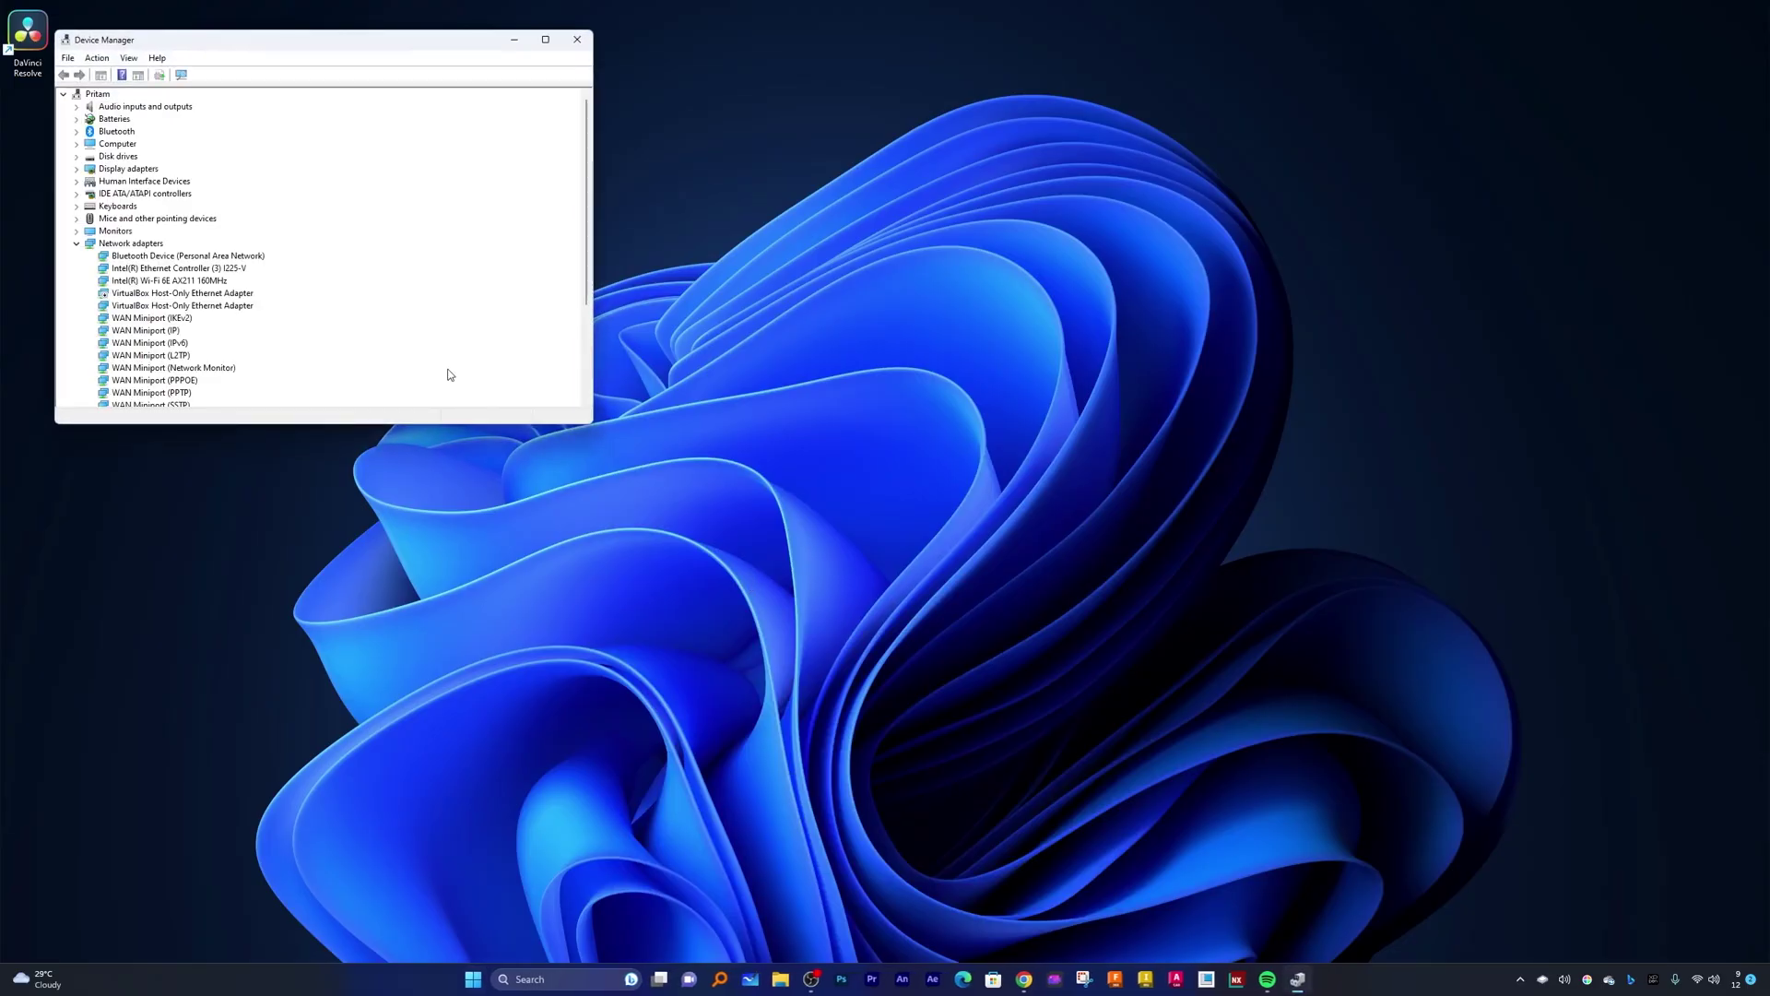
Expand Display adapters, centre the window, and select Intel(R) UHD Graphics 770
{"action": "left_click", "coordinate": [78, 169]}
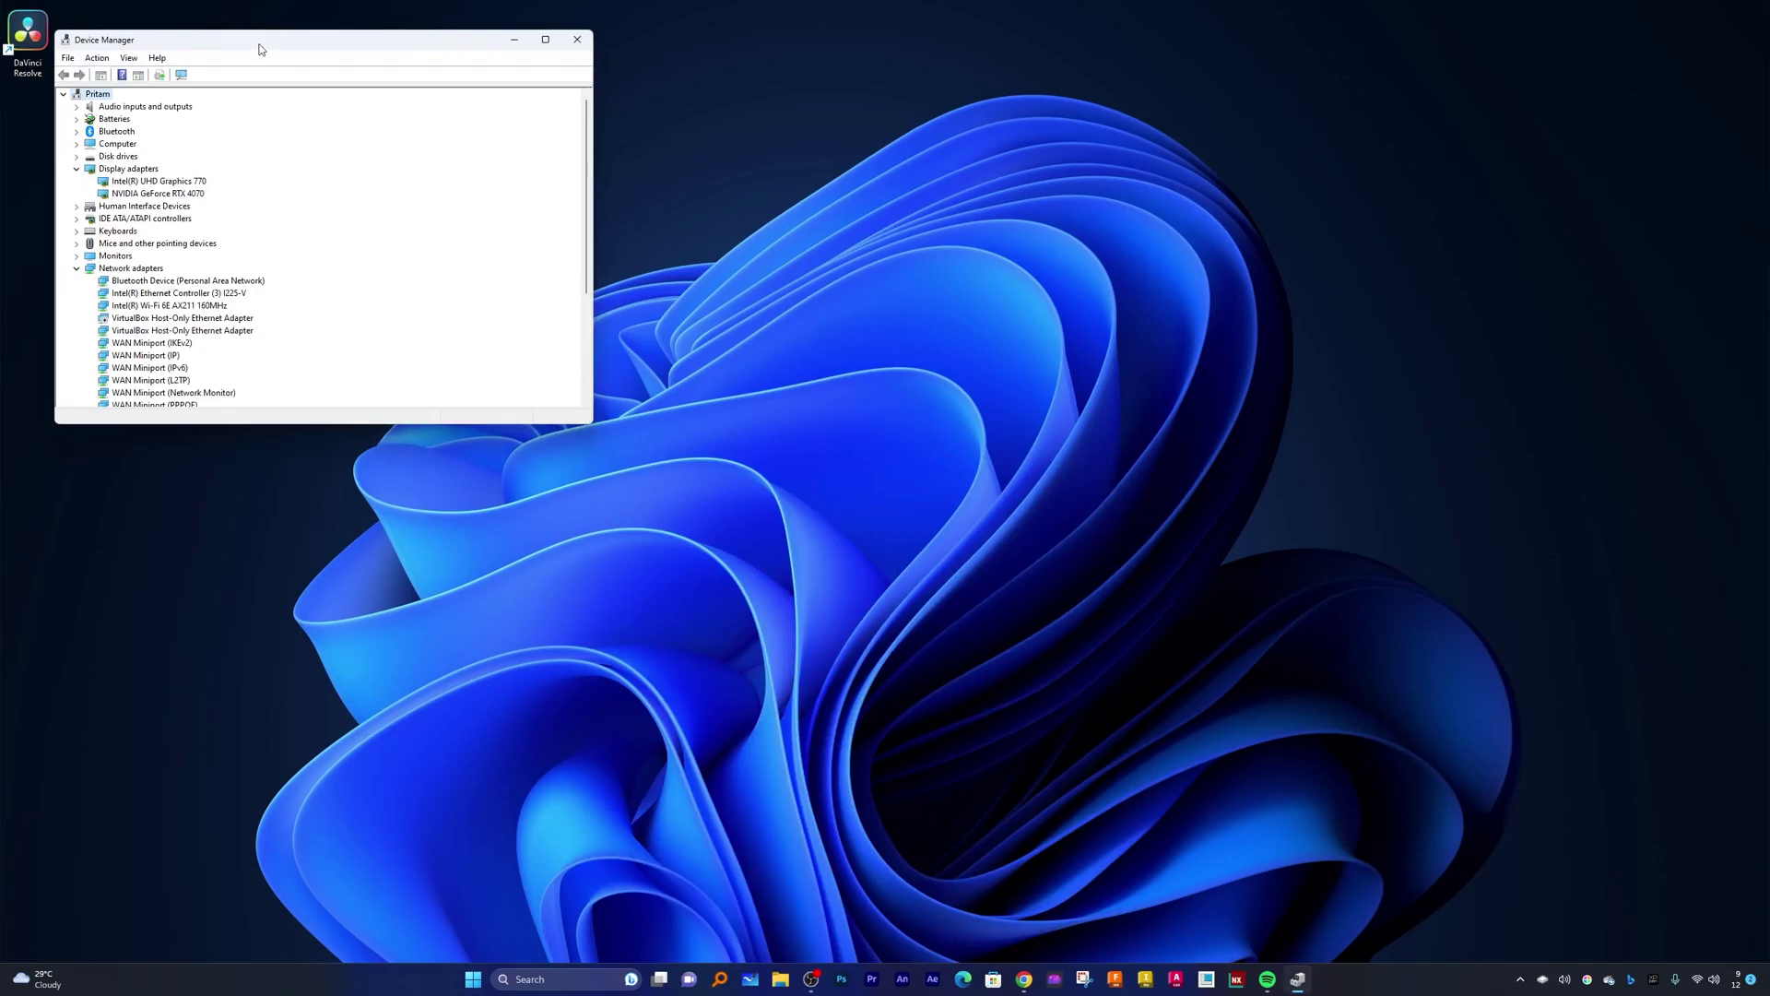
{"action": "left_click_drag", "start_coordinate": [261, 48], "coordinate": [774, 180]}
{"action": "left_click", "coordinate": [542, 450]}
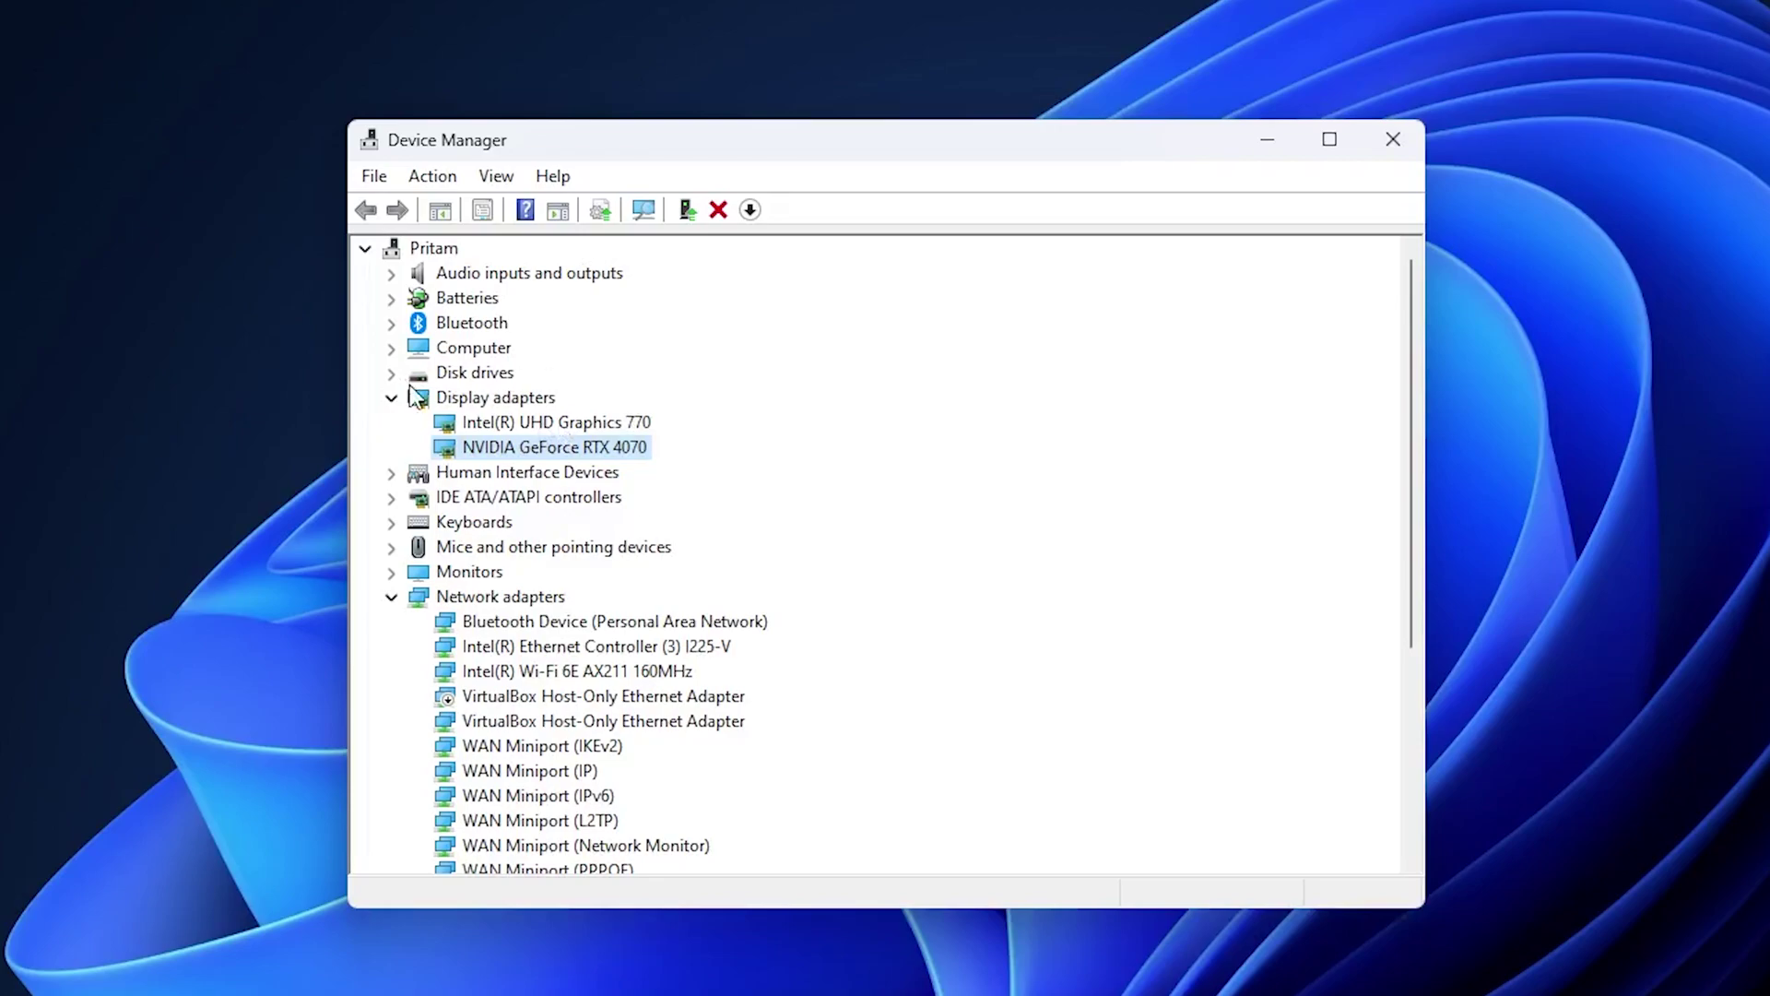
{"action": "left_click", "coordinate": [558, 421]}
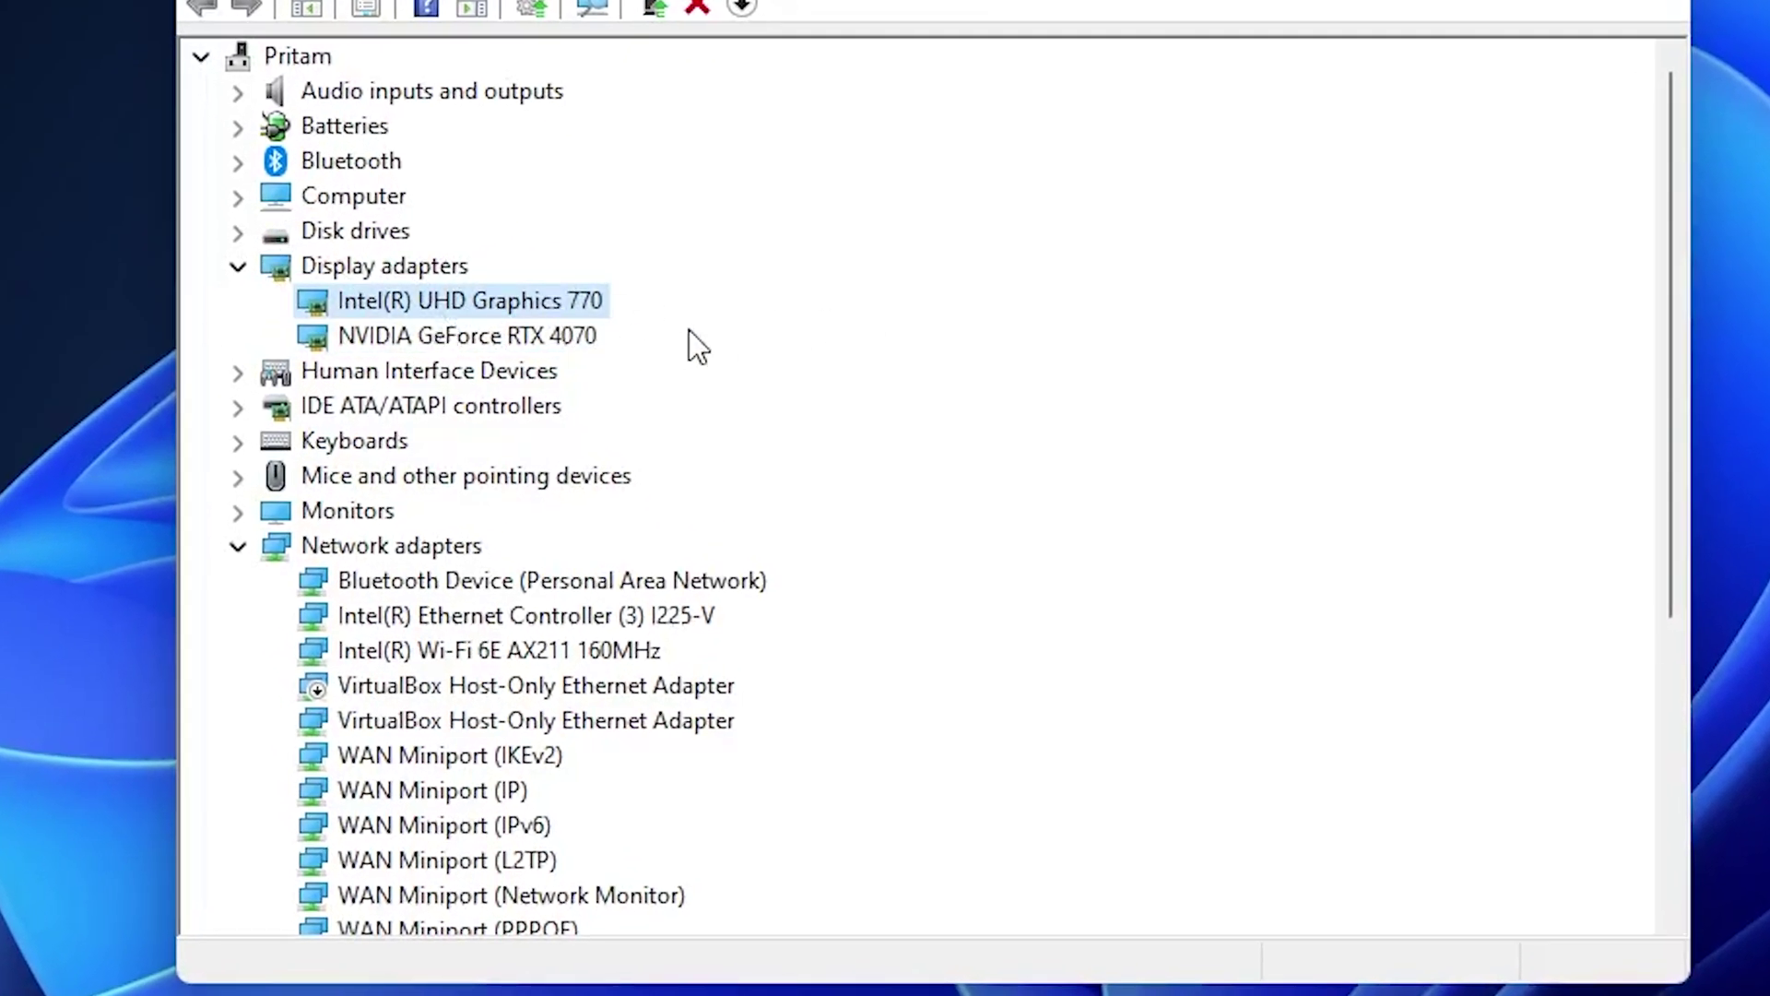
Disable the Intel(R) UHD Graphics 770 device and confirm with Yes
{"action": "right_click", "coordinate": [505, 315]}
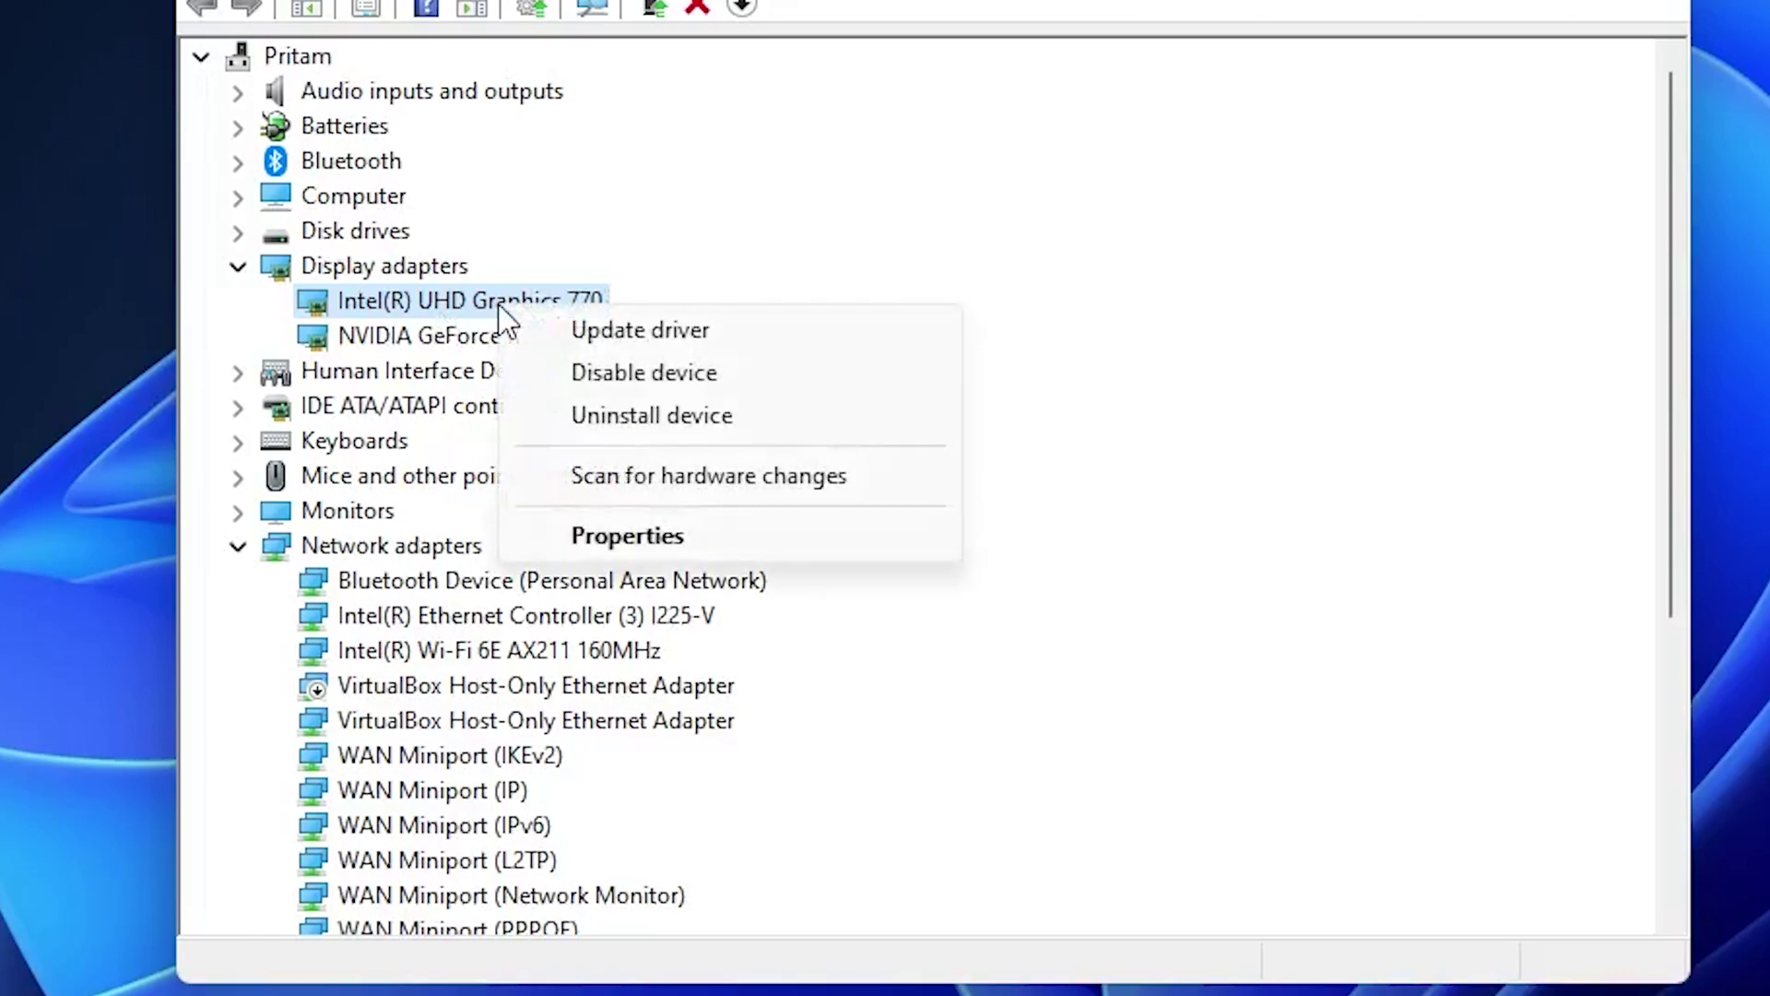
{"action": "left_click", "coordinate": [652, 374]}
{"action": "left_click", "coordinate": [1449, 738]}
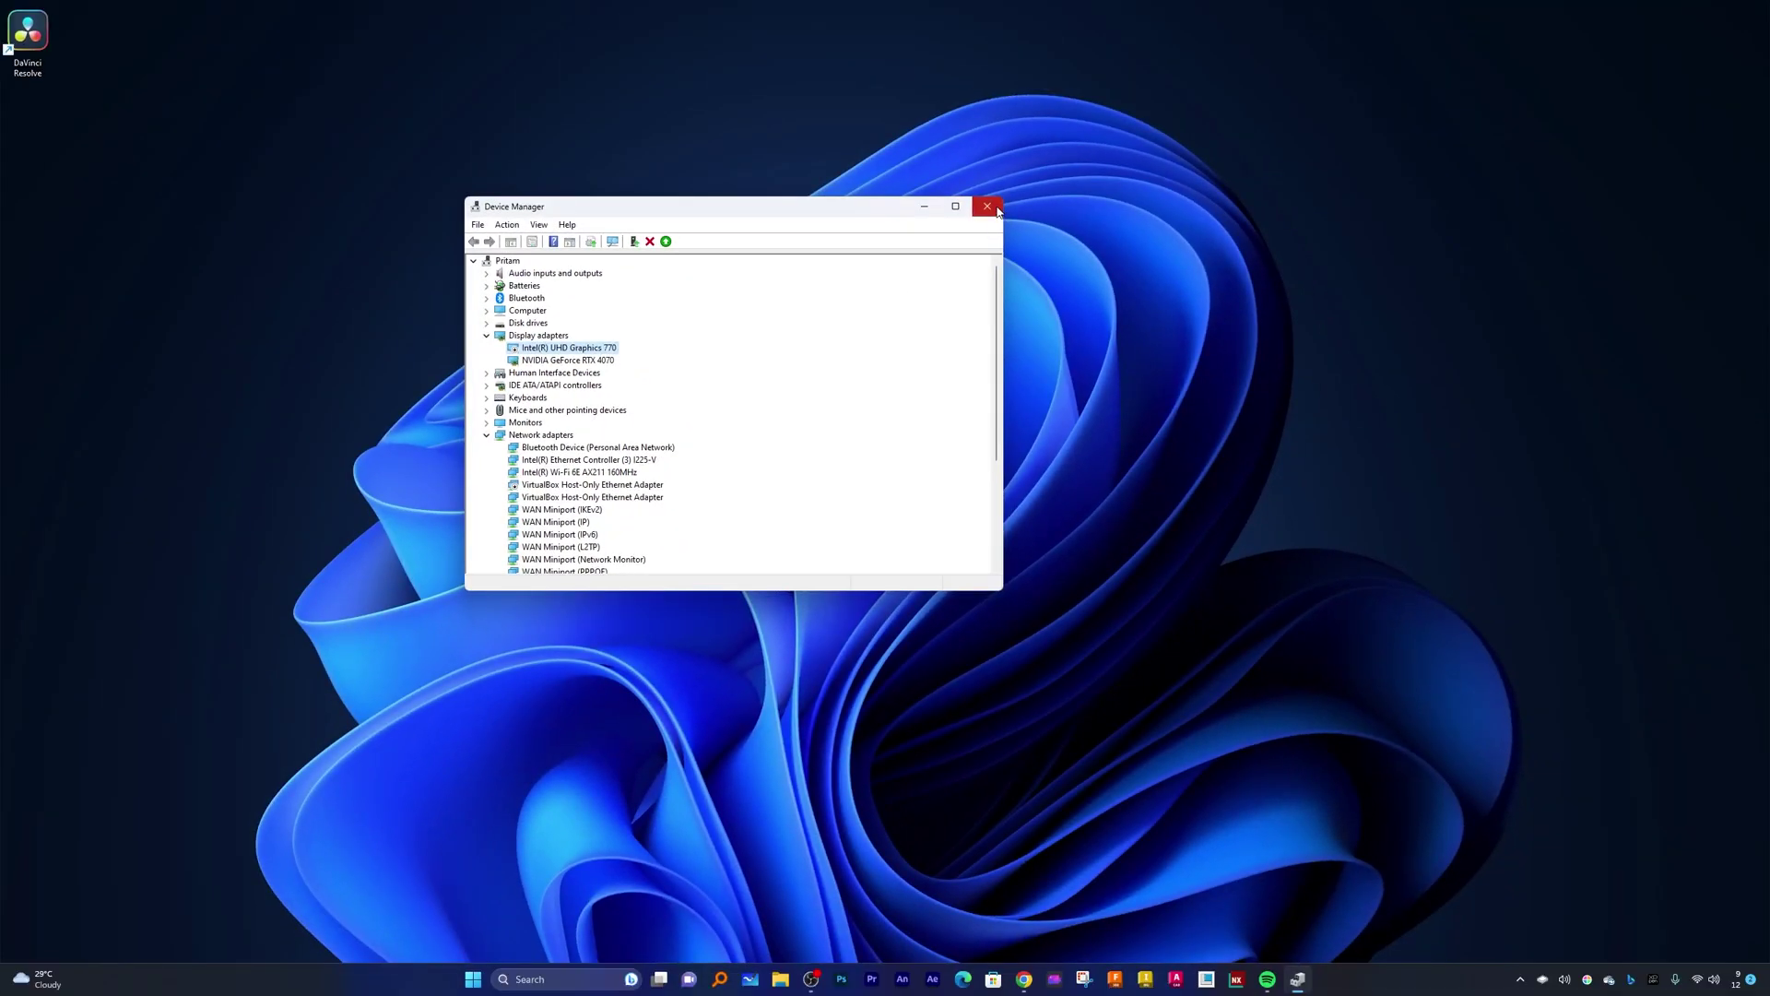
Close Device Manager and launch DaVinci Resolve Studio from its desktop shortcut
{"action": "left_click", "coordinate": [990, 206]}
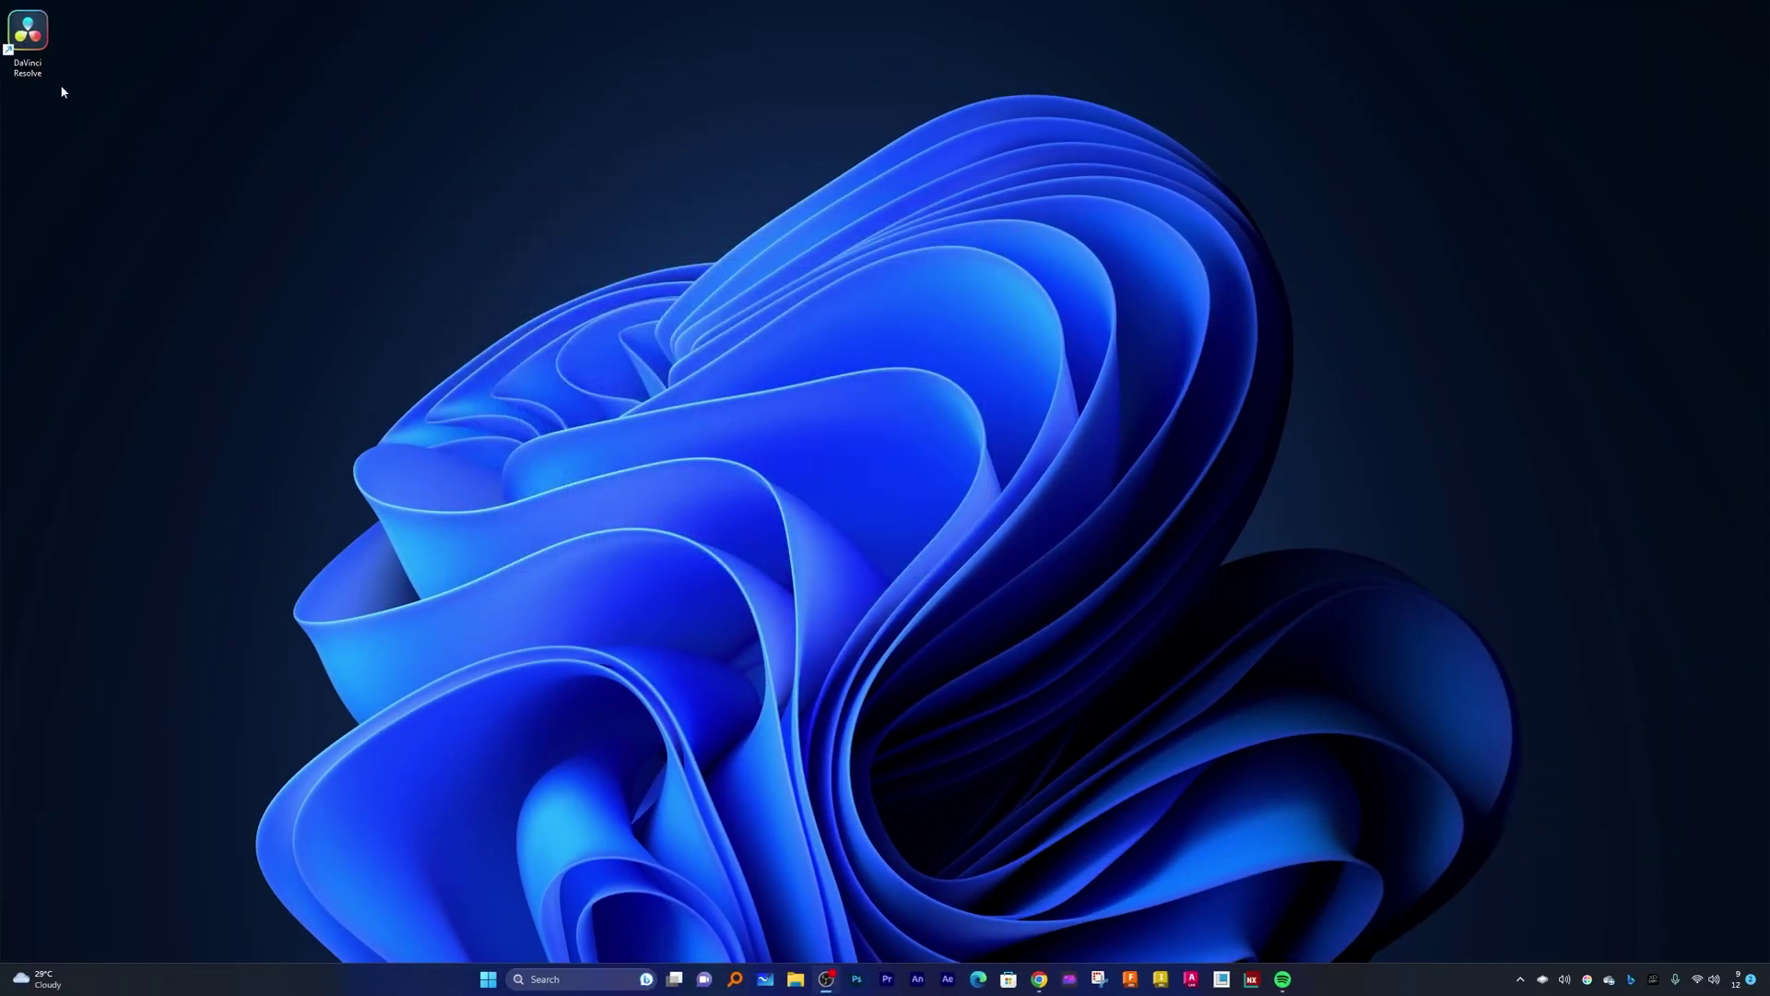
{"action": "left_click", "coordinate": [48, 52]}
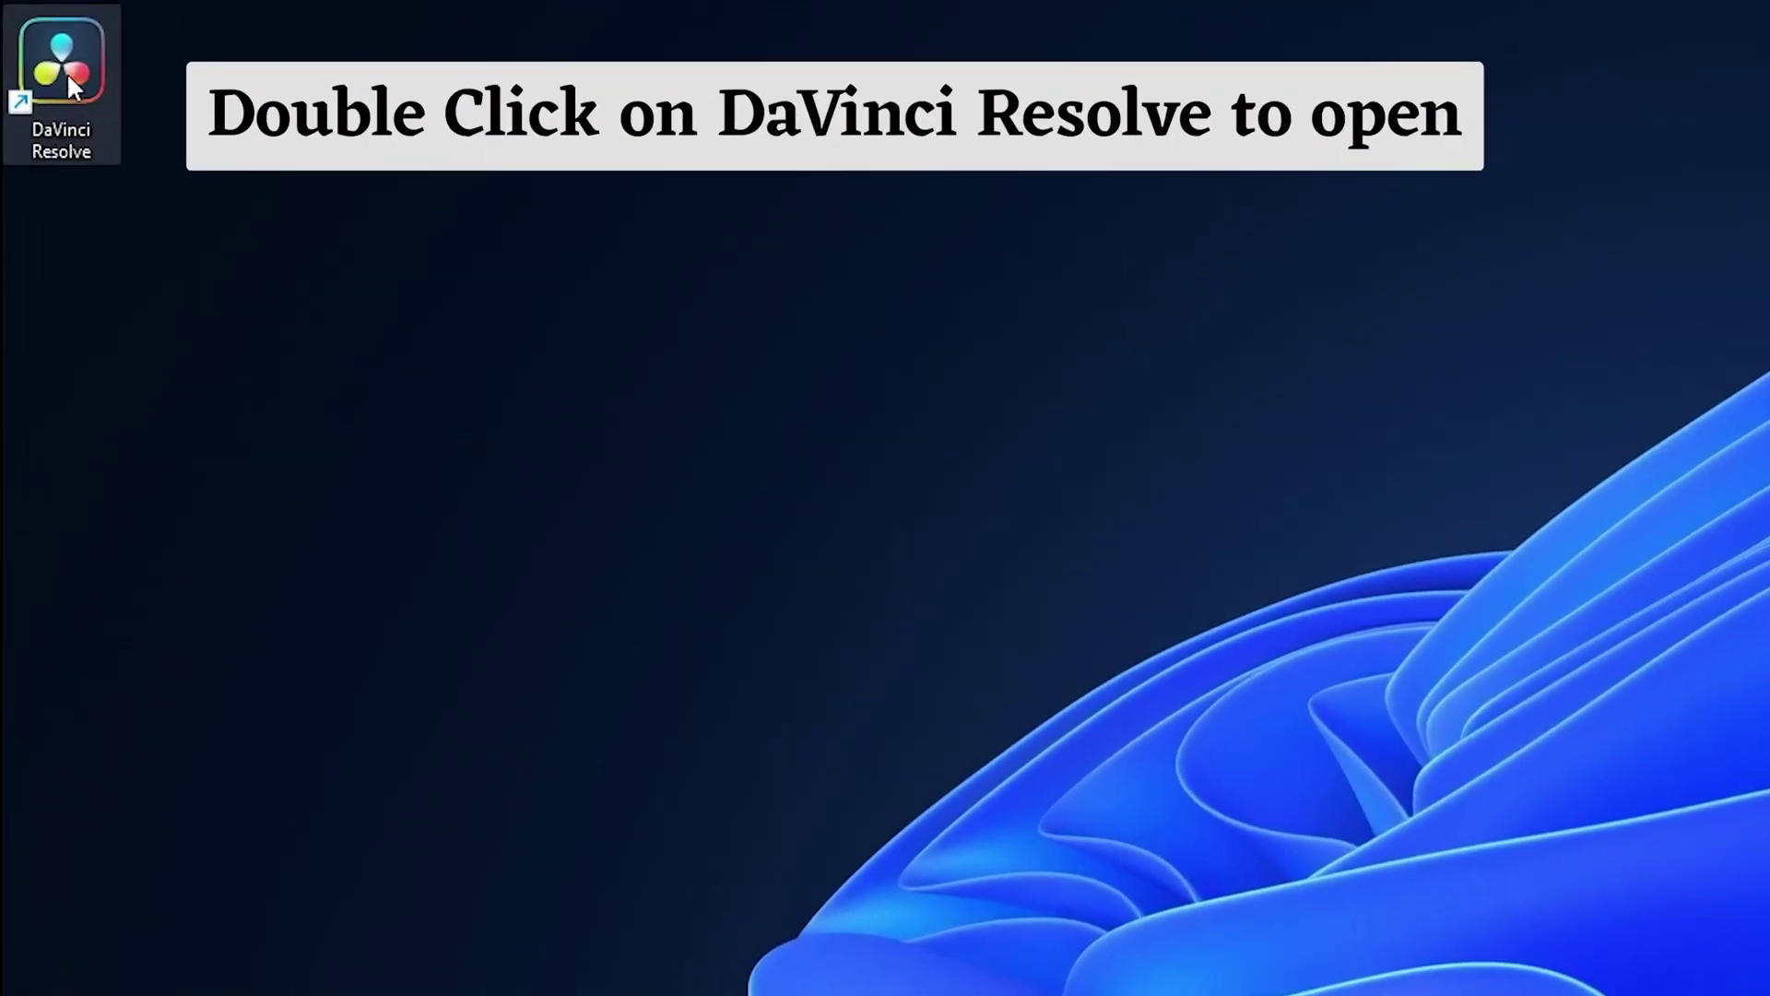
{"action": "double_click", "coordinate": [68, 72]}
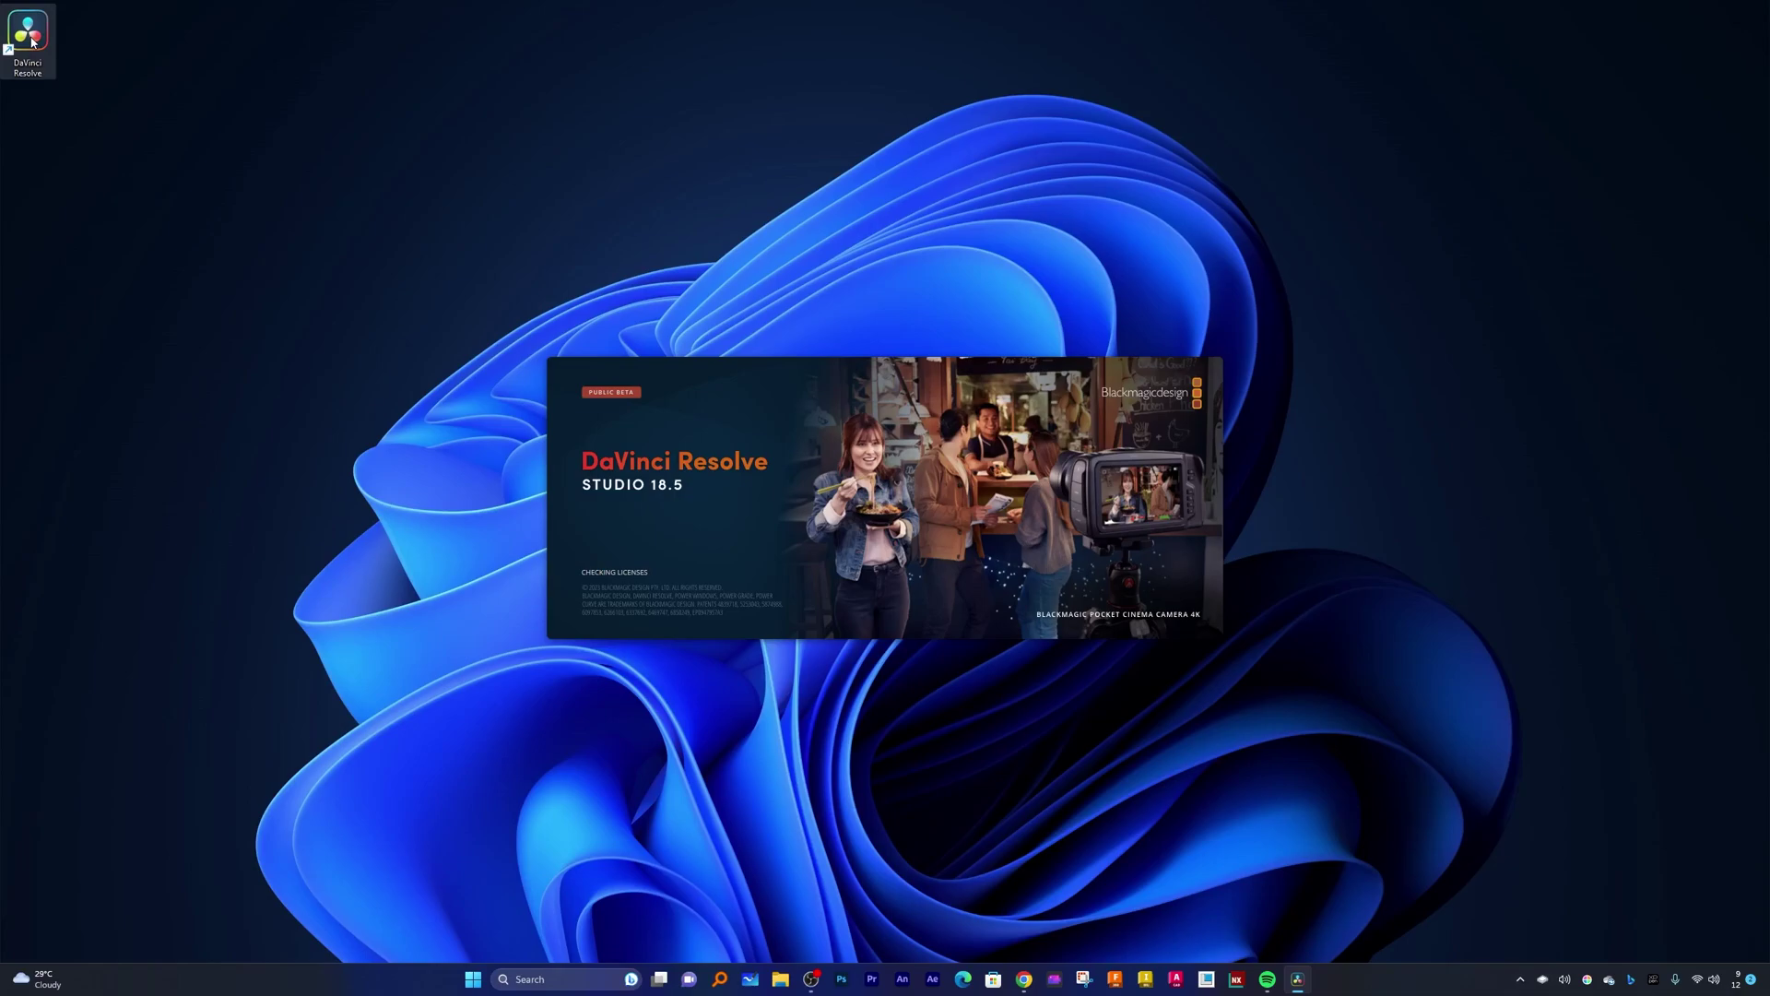